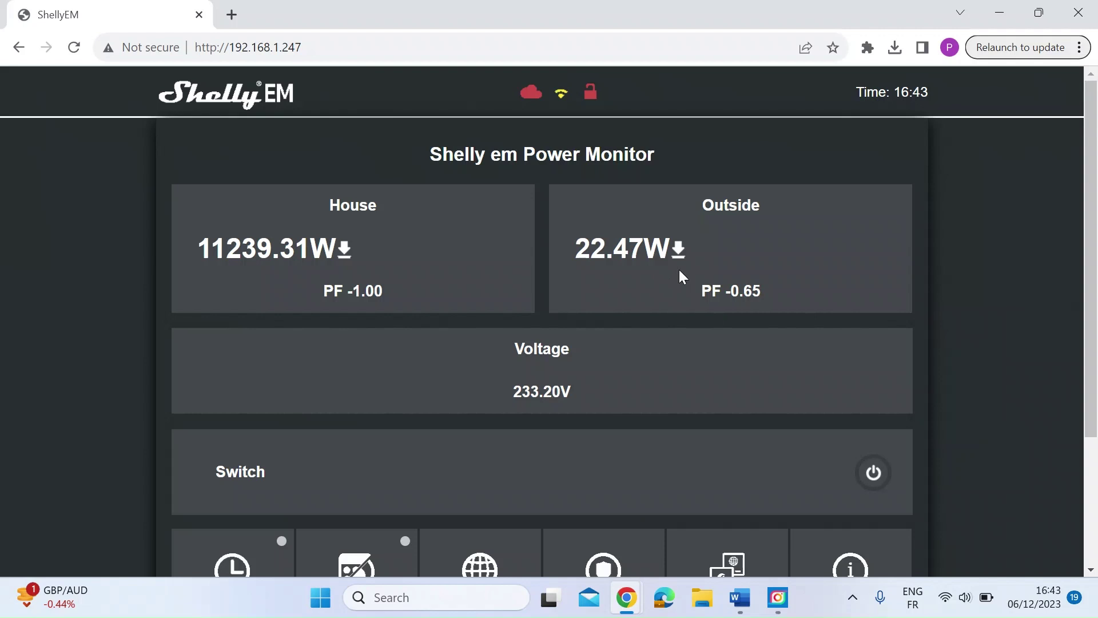
Step: Compare the placeholder IP in the notes' first URL with the ShellyEM page's device IP
{"action": "left_click", "coordinate": [741, 596]}
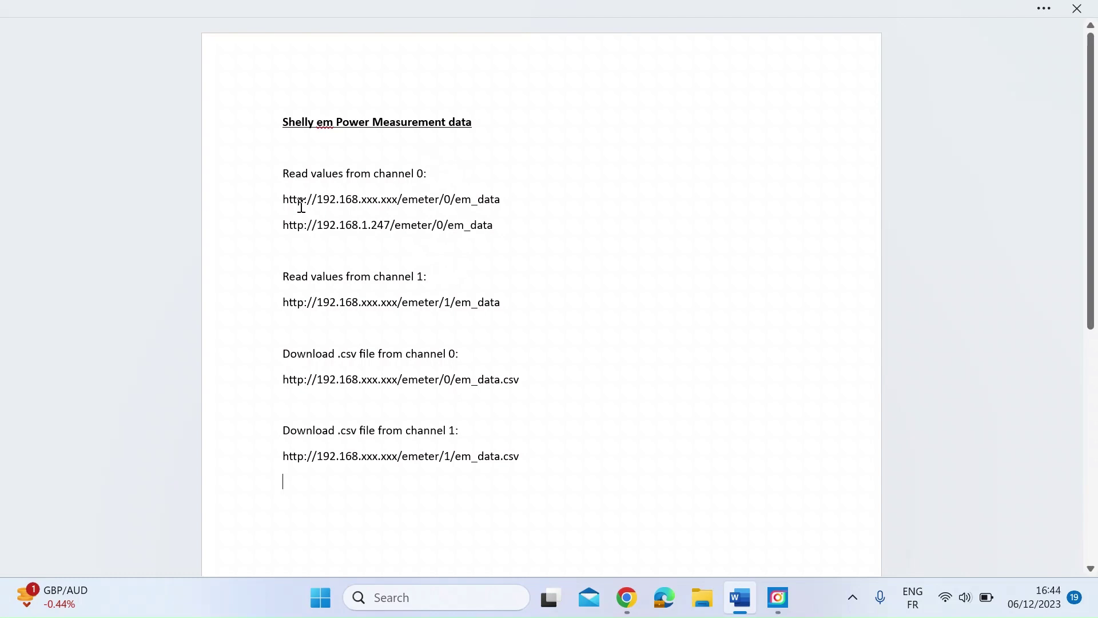
{"action": "left_click_drag", "start_coordinate": [283, 199], "coordinate": [499, 199]}
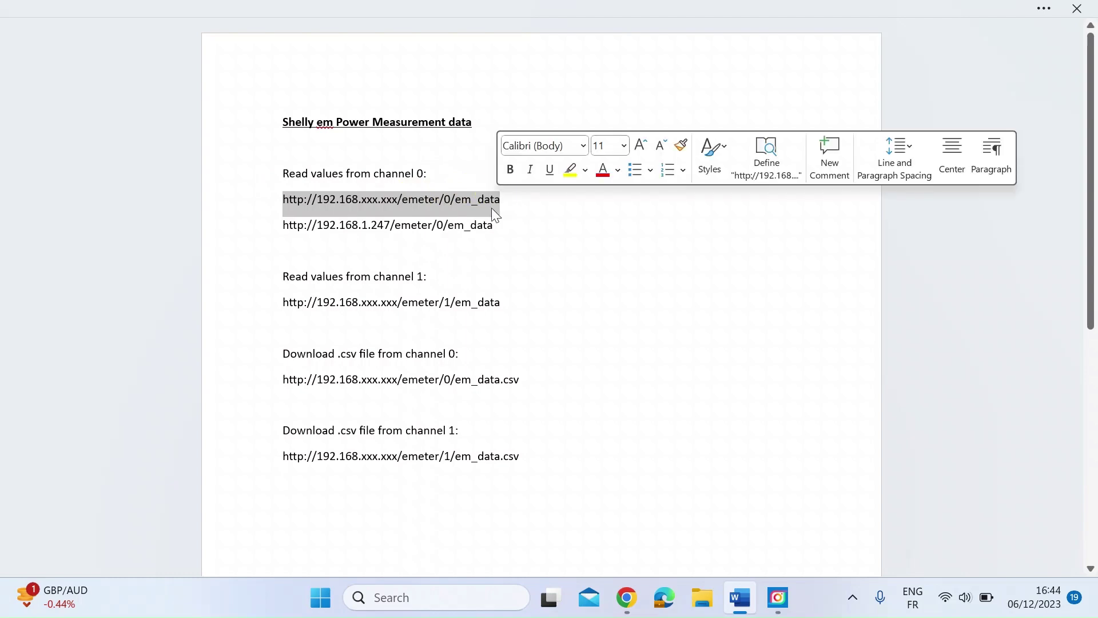
{"action": "left_click", "coordinate": [449, 231]}
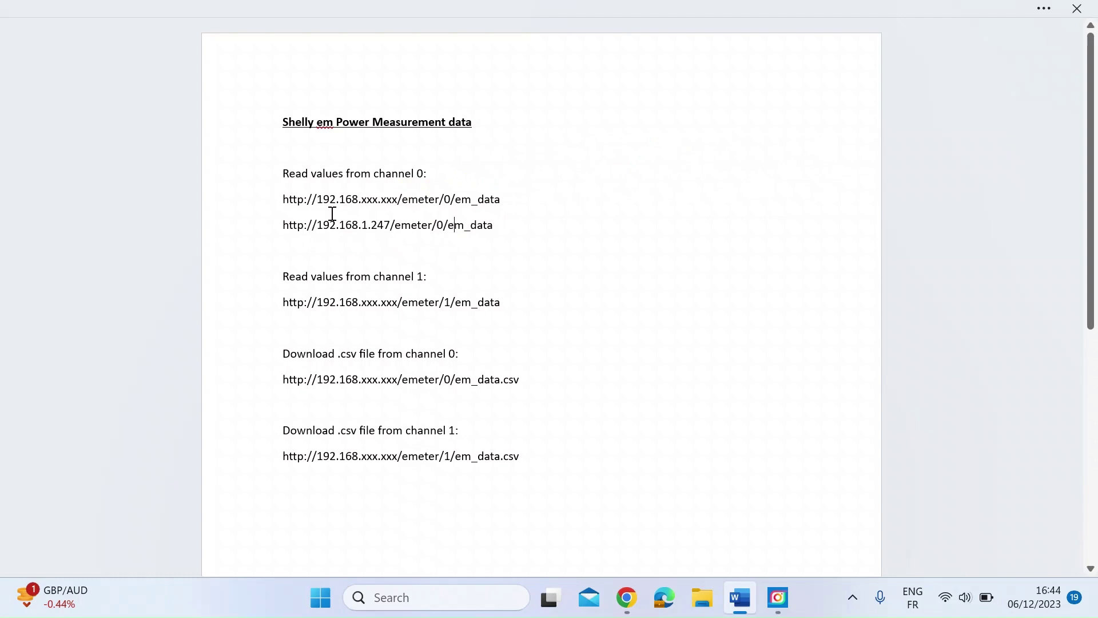
{"action": "left_click_drag", "start_coordinate": [317, 201], "coordinate": [400, 205]}
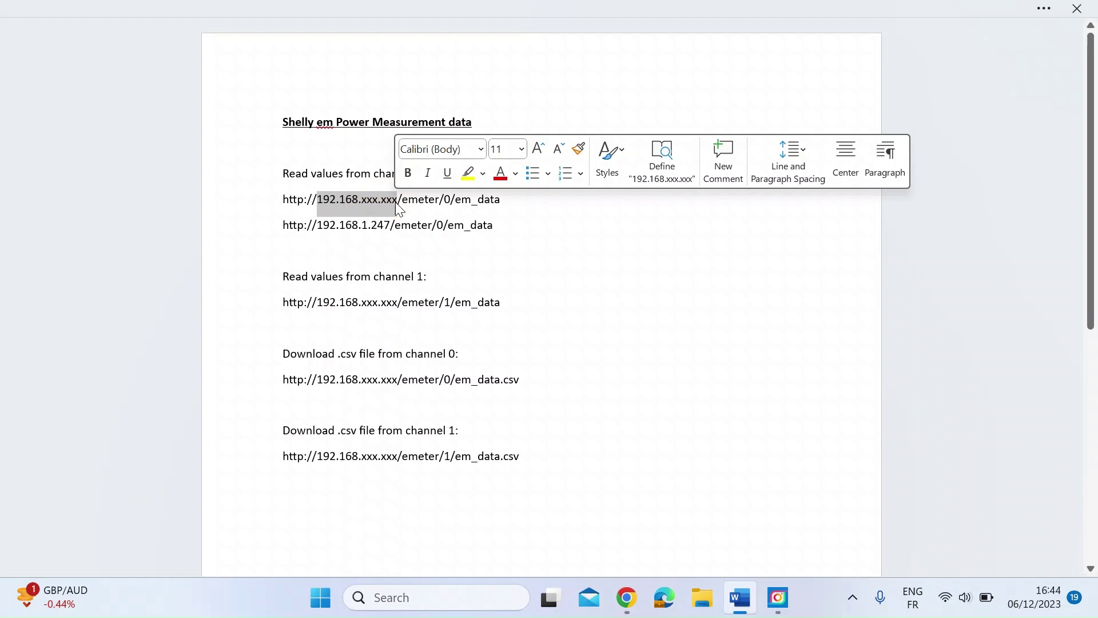
{"action": "key", "text": "alt+Tab"}
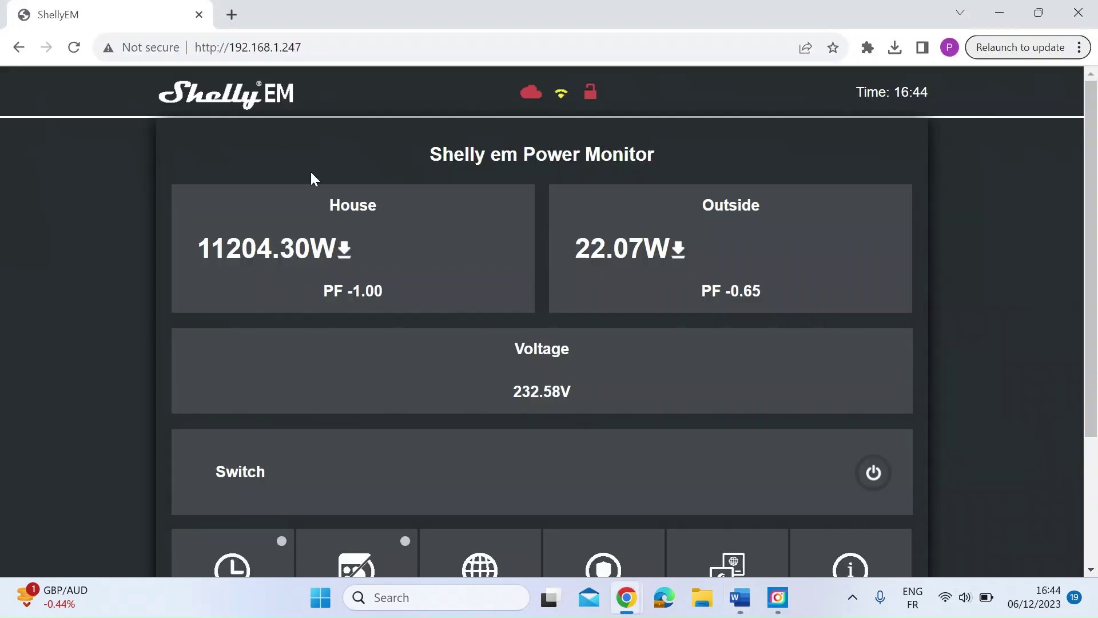
{"action": "left_click_drag", "start_coordinate": [311, 47], "coordinate": [234, 51]}
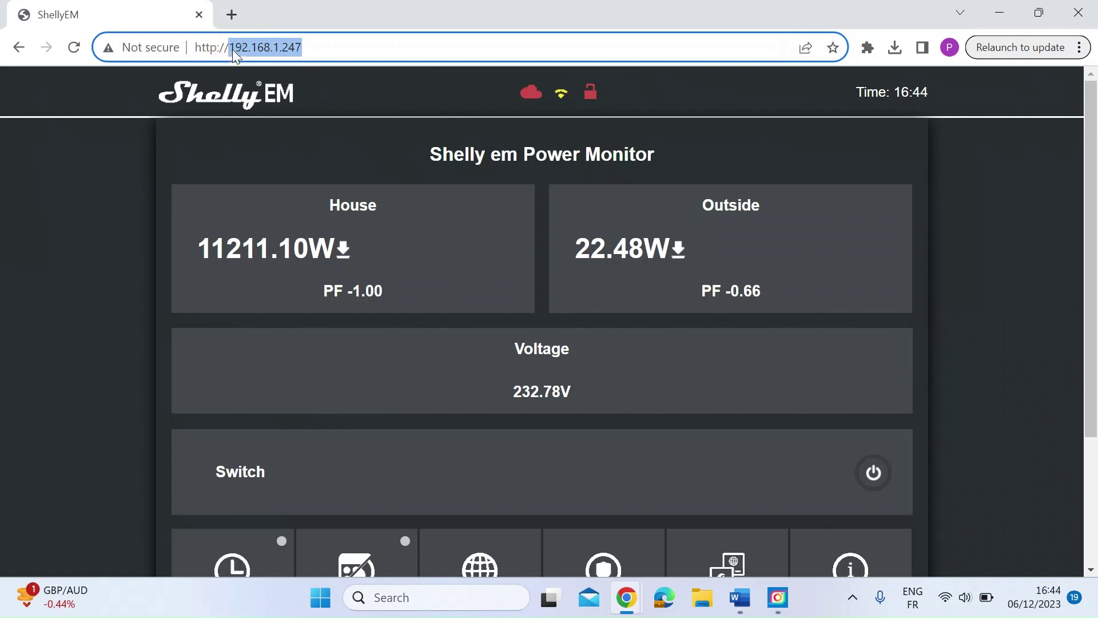
{"action": "key", "text": "alt+Tab"}
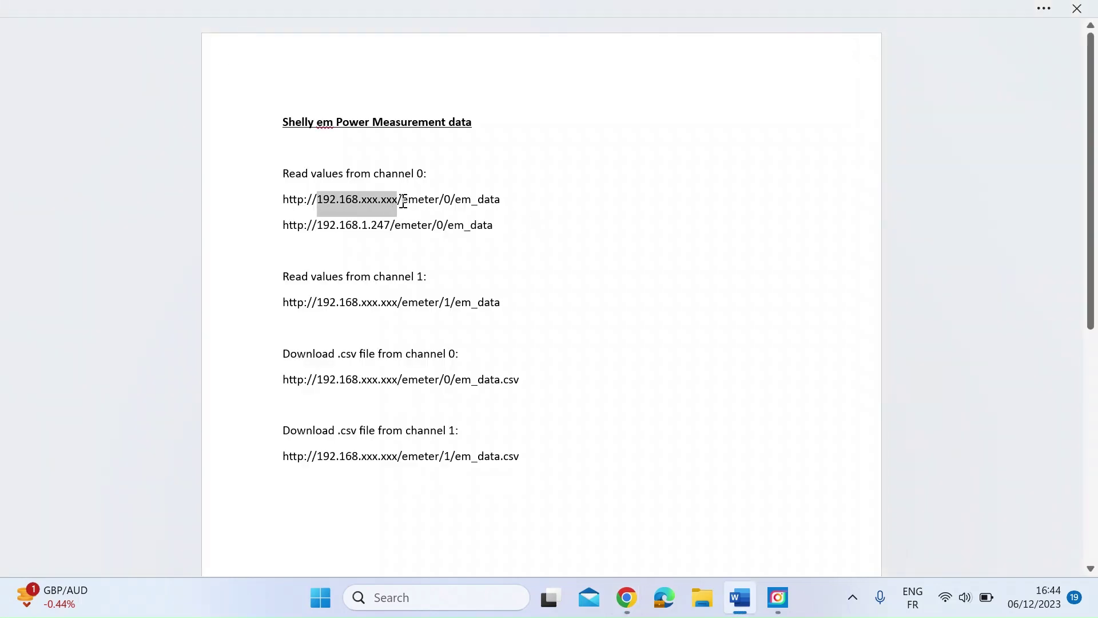
{"action": "left_click_drag", "start_coordinate": [403, 202], "coordinate": [439, 200]}
{"action": "left_click", "coordinate": [450, 199]}
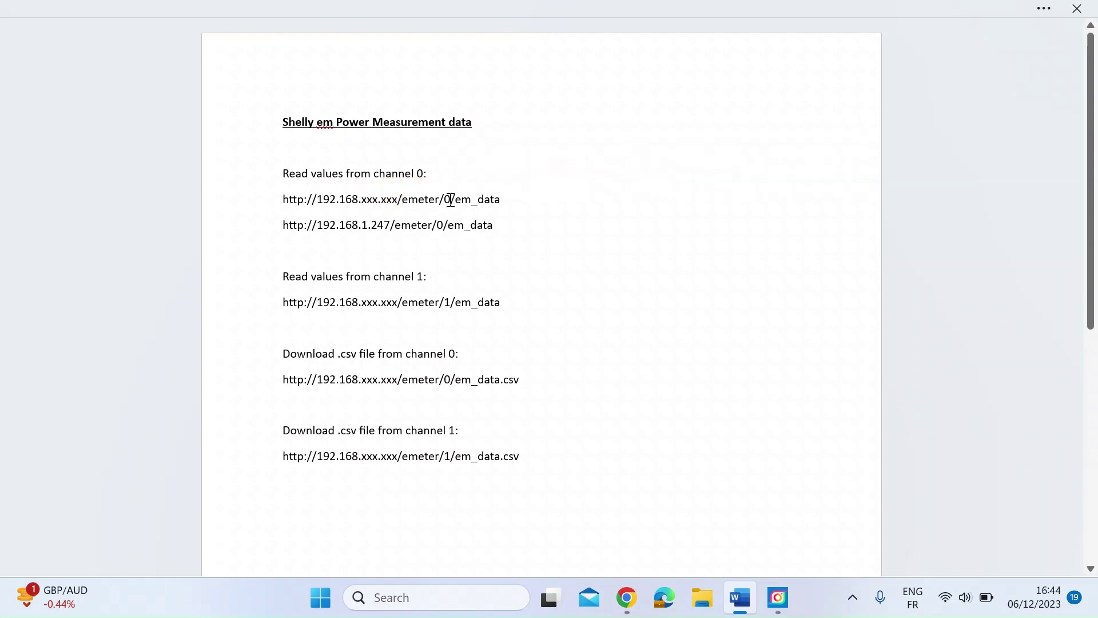
{"action": "left_click", "coordinate": [449, 200]}
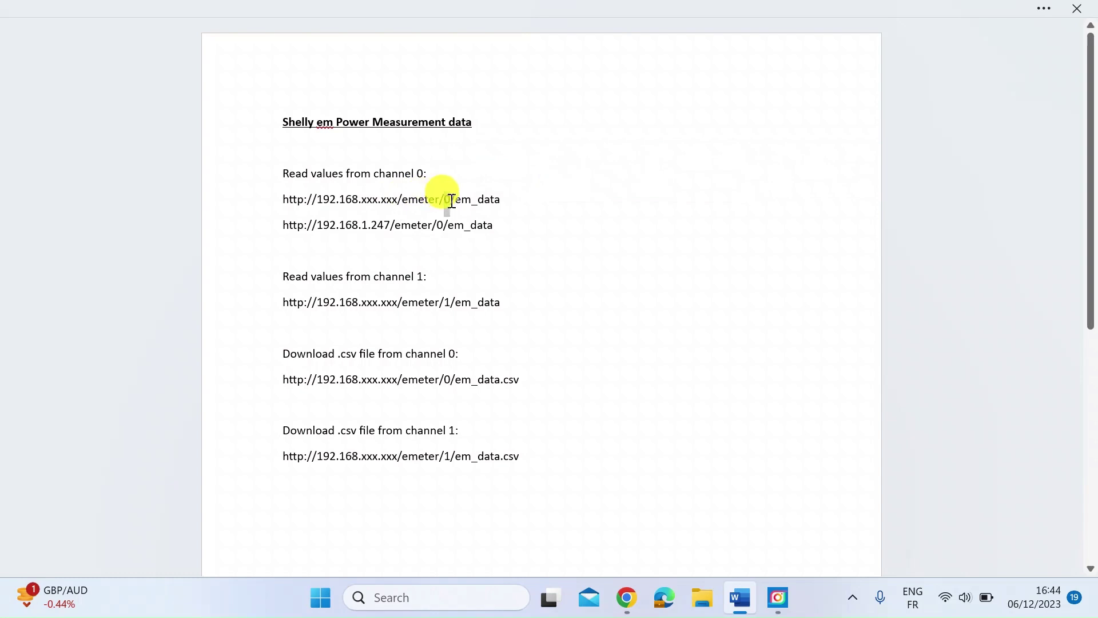
{"action": "double_click", "coordinate": [451, 200]}
{"action": "left_click", "coordinate": [482, 202]}
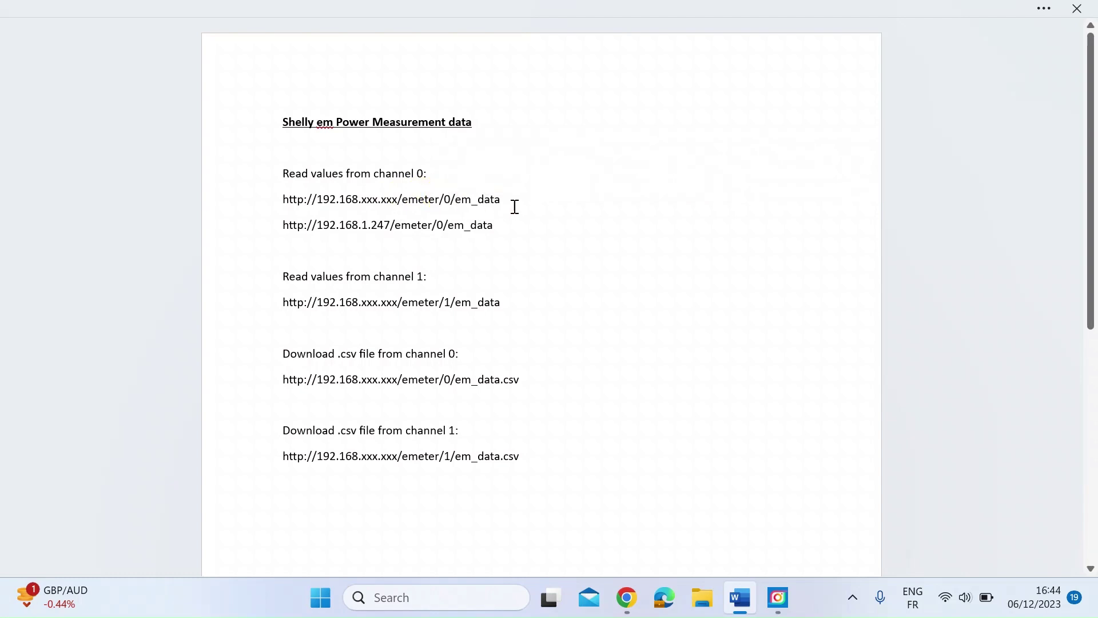
{"action": "left_click_drag", "start_coordinate": [506, 204], "coordinate": [456, 204]}
{"action": "left_click", "coordinate": [495, 226]}
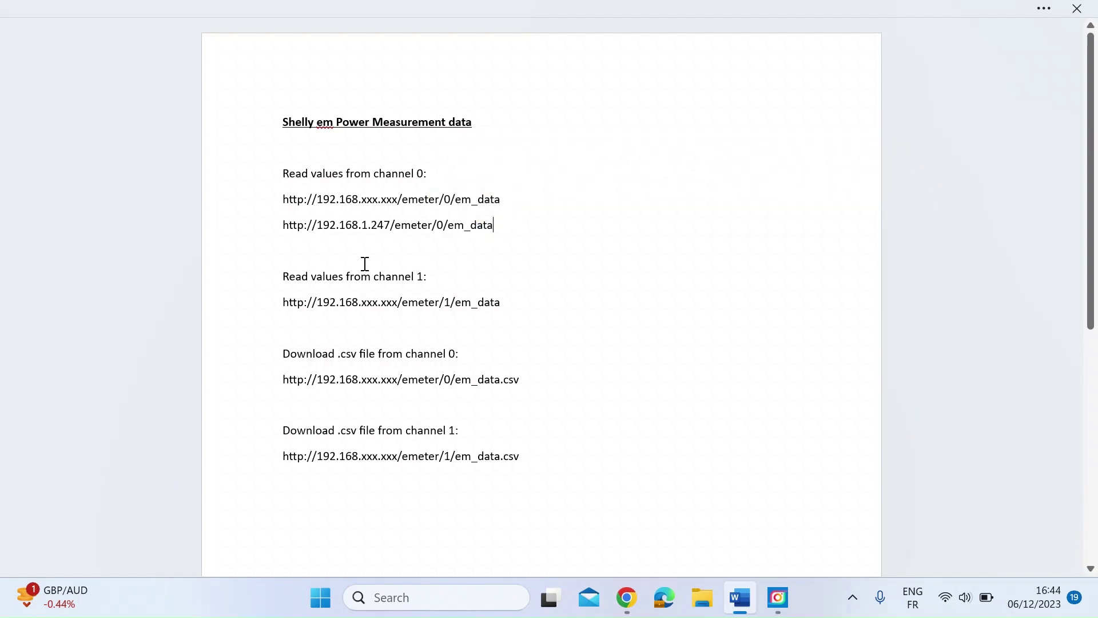
{"action": "left_click", "coordinate": [284, 223]}
{"action": "left_click_drag", "start_coordinate": [285, 223], "coordinate": [493, 232]}
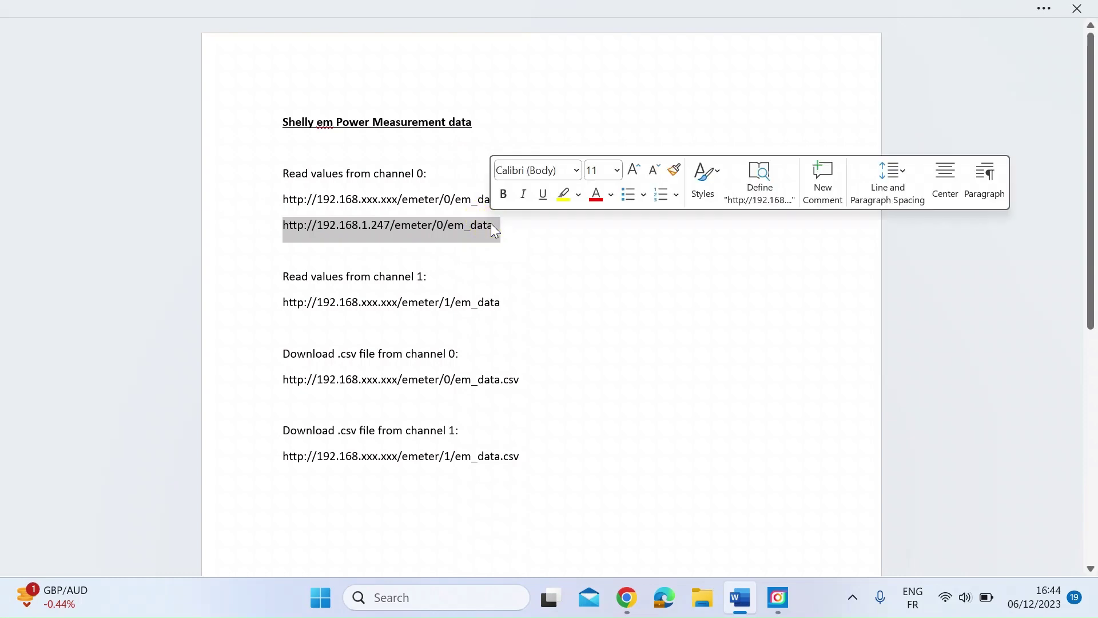
Step: Snap the ShellyEM page to the right half and the other Chrome window to the left
{"action": "key", "text": "alt+Tab"}
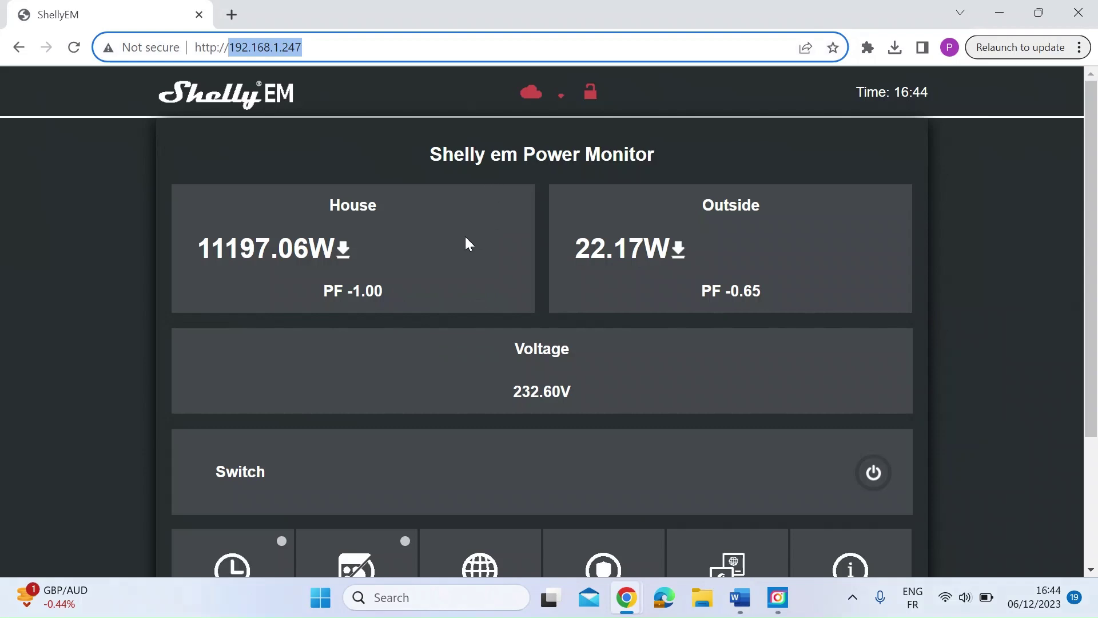
{"action": "key", "text": "super+Right"}
{"action": "left_click", "coordinate": [251, 429]}
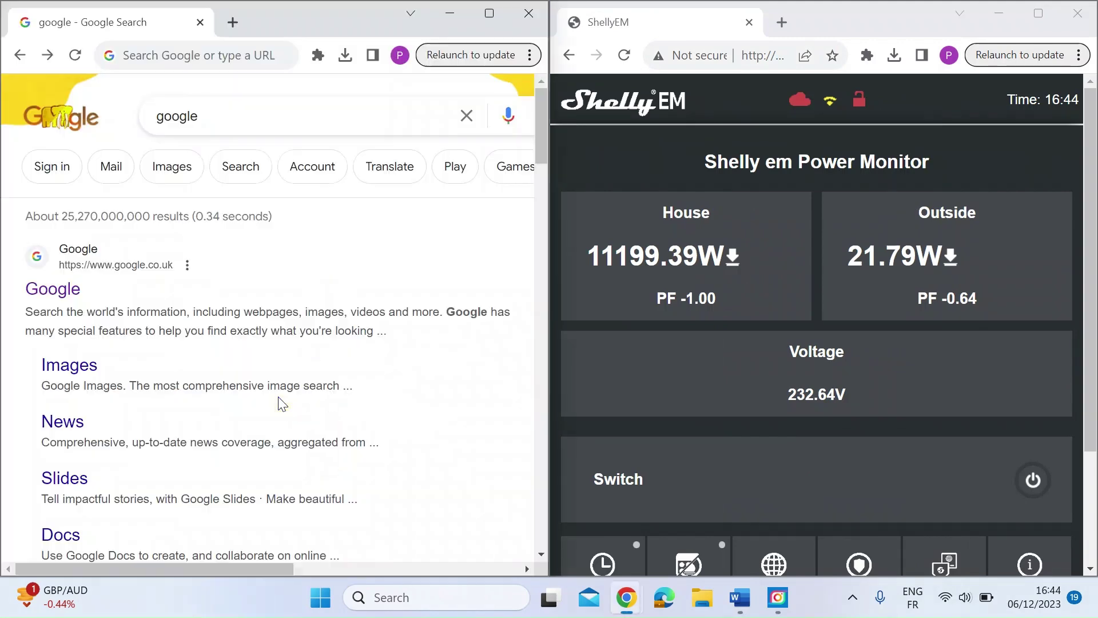
{"action": "left_click", "coordinate": [213, 55]}
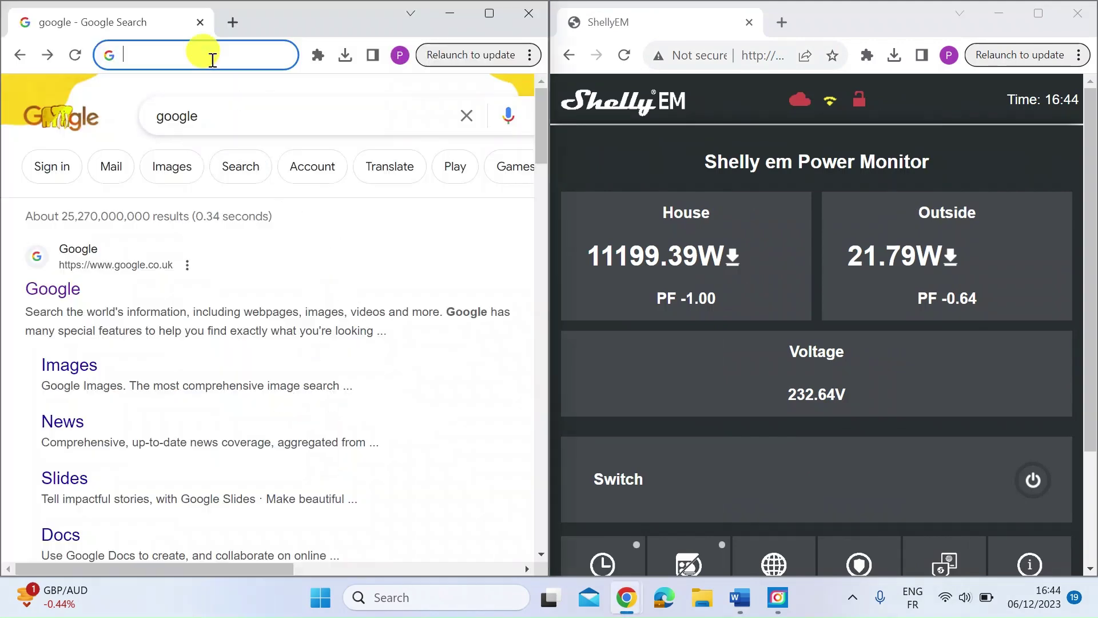
{"action": "key", "text": "ctrl+v"}
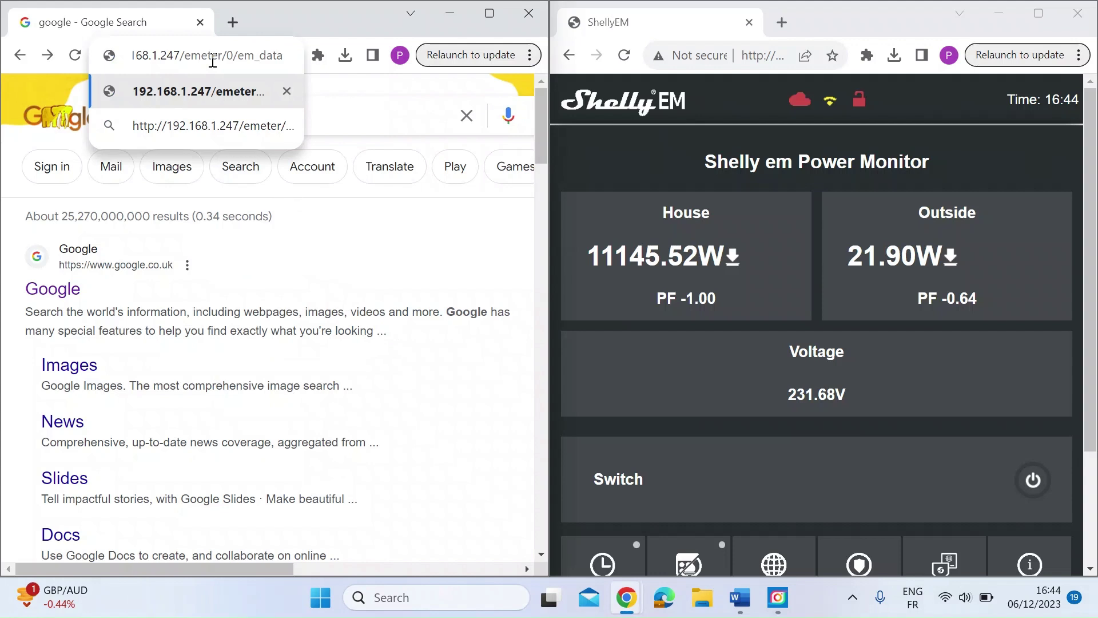
{"action": "key", "text": "Return"}
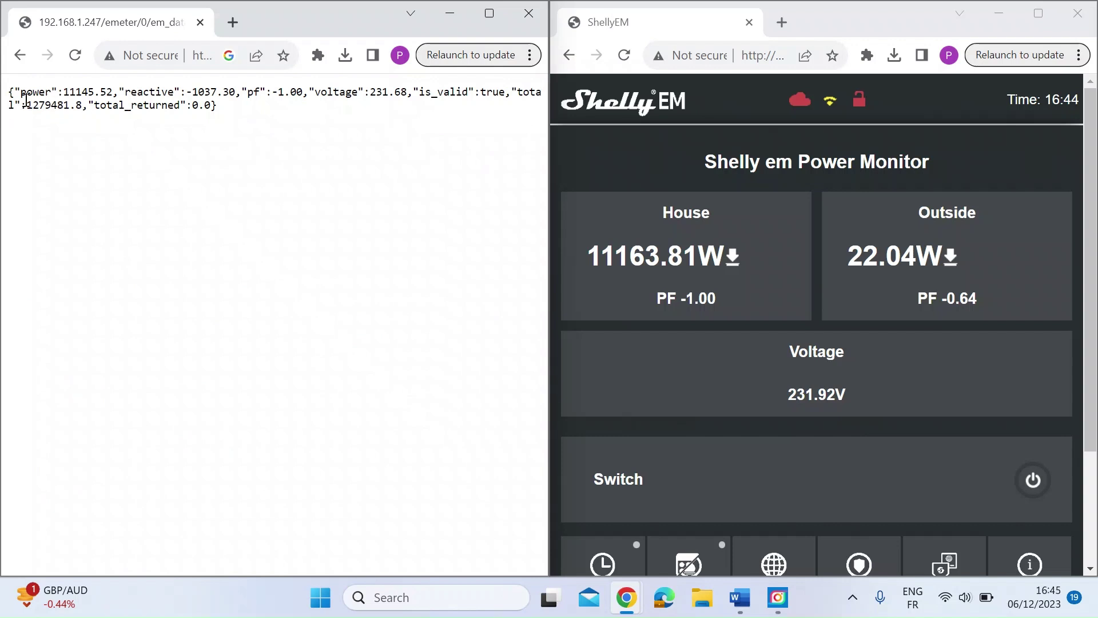
{"action": "left_click_drag", "start_coordinate": [9, 91], "coordinate": [230, 104]}
{"action": "left_click", "coordinate": [196, 164]}
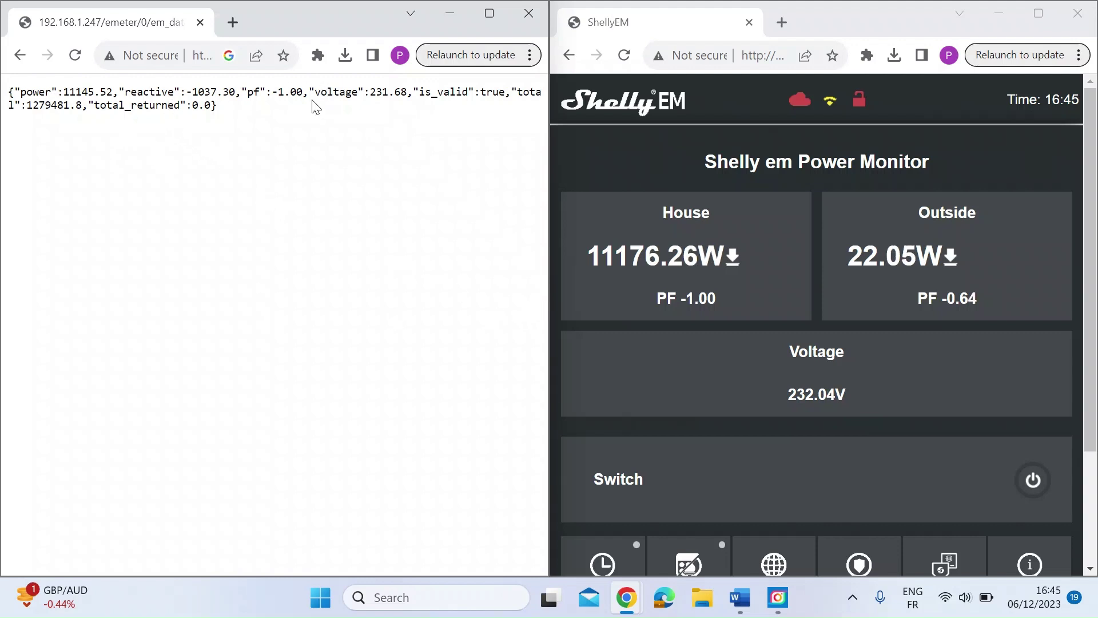
{"action": "left_click_drag", "start_coordinate": [370, 92], "coordinate": [410, 91]}
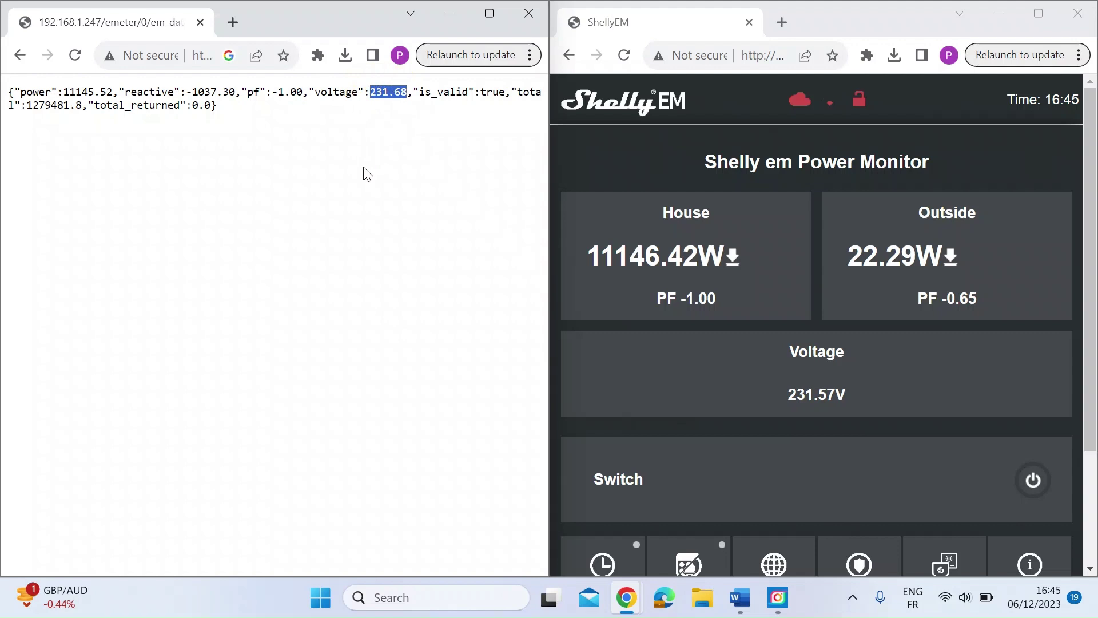
{"action": "left_click_drag", "start_coordinate": [27, 106], "coordinate": [85, 106]}
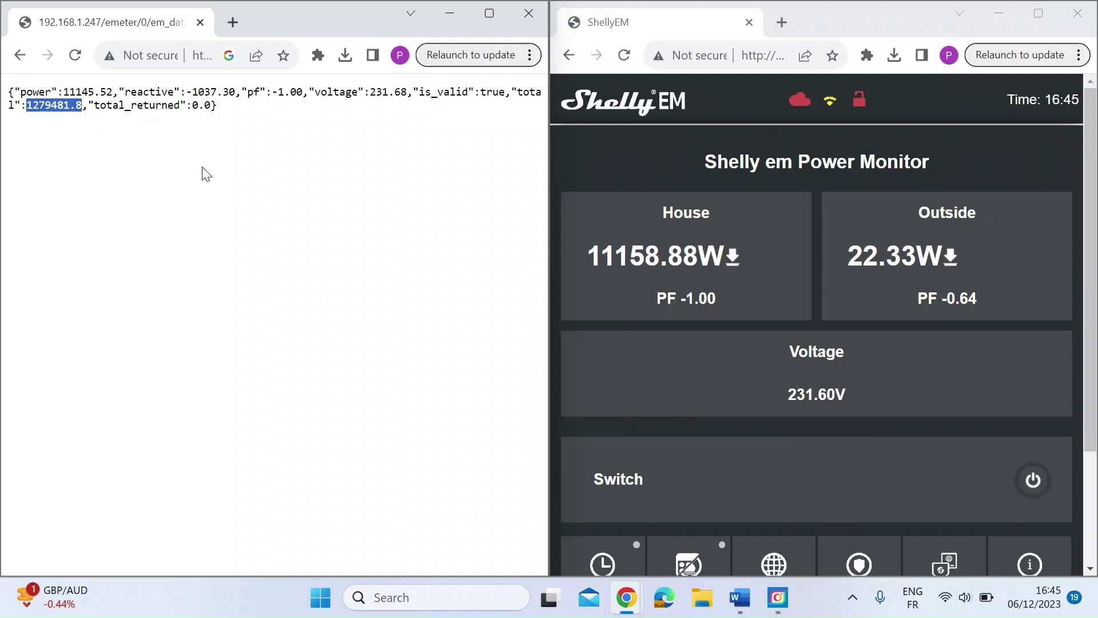
{"action": "left_click", "coordinate": [201, 140]}
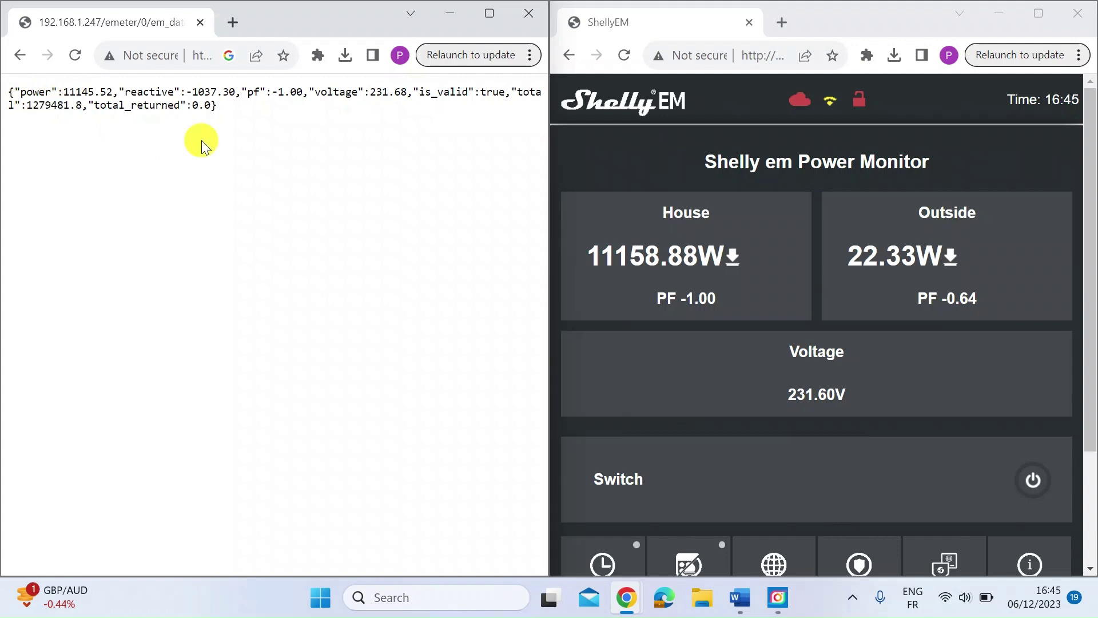
{"action": "left_click", "coordinate": [207, 57]}
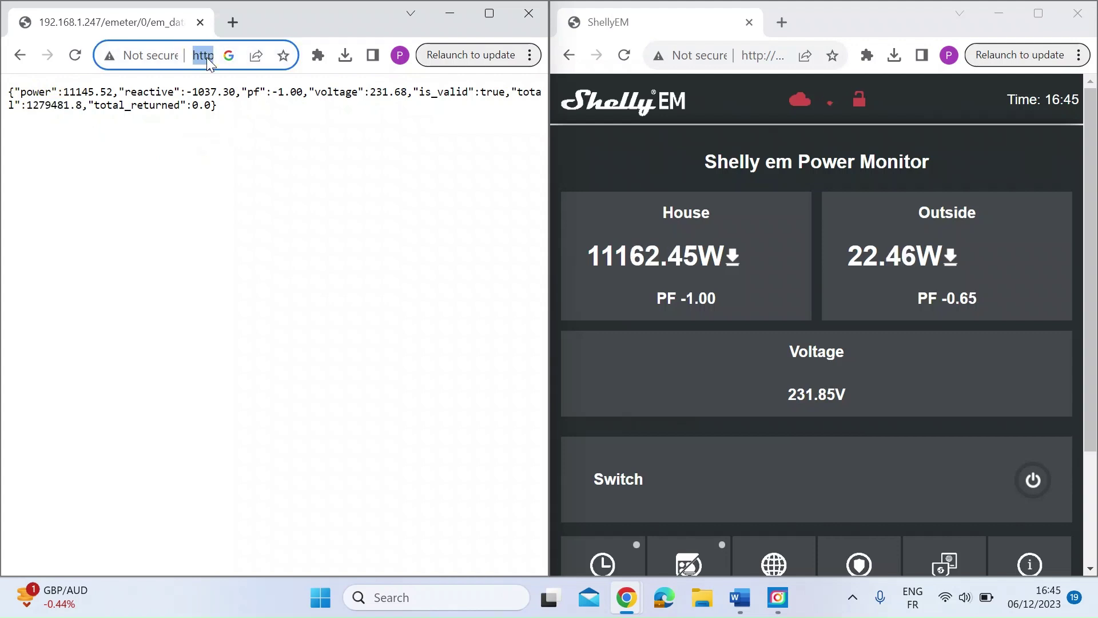
{"action": "left_click_drag", "start_coordinate": [207, 57], "coordinate": [283, 221]}
{"action": "key", "text": "alt+Tab"}
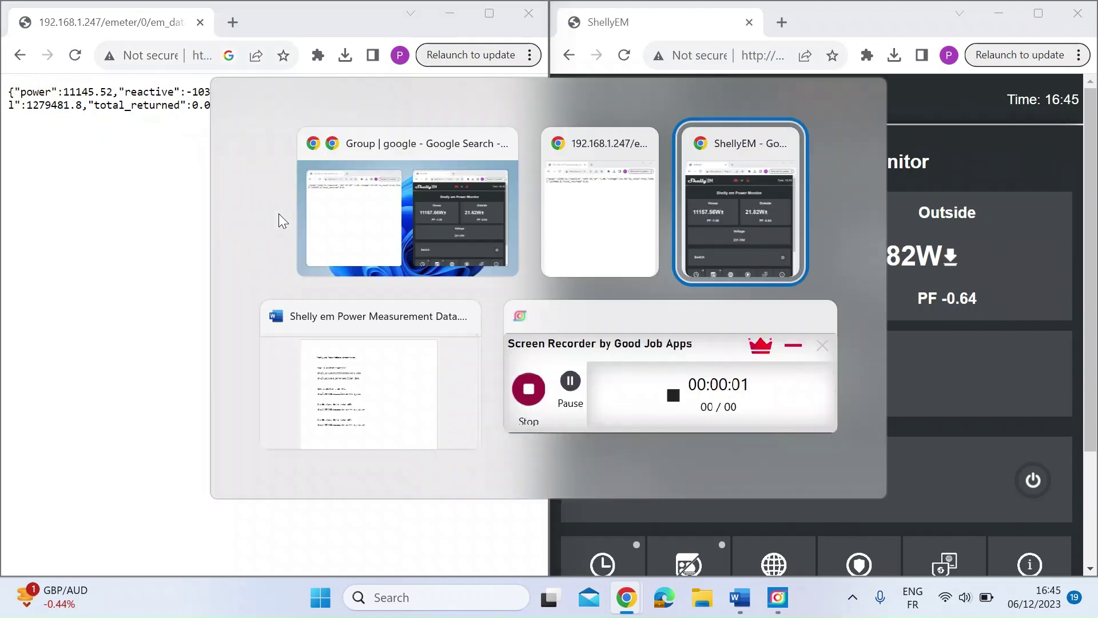
{"action": "key", "text": "alt+Tab"}
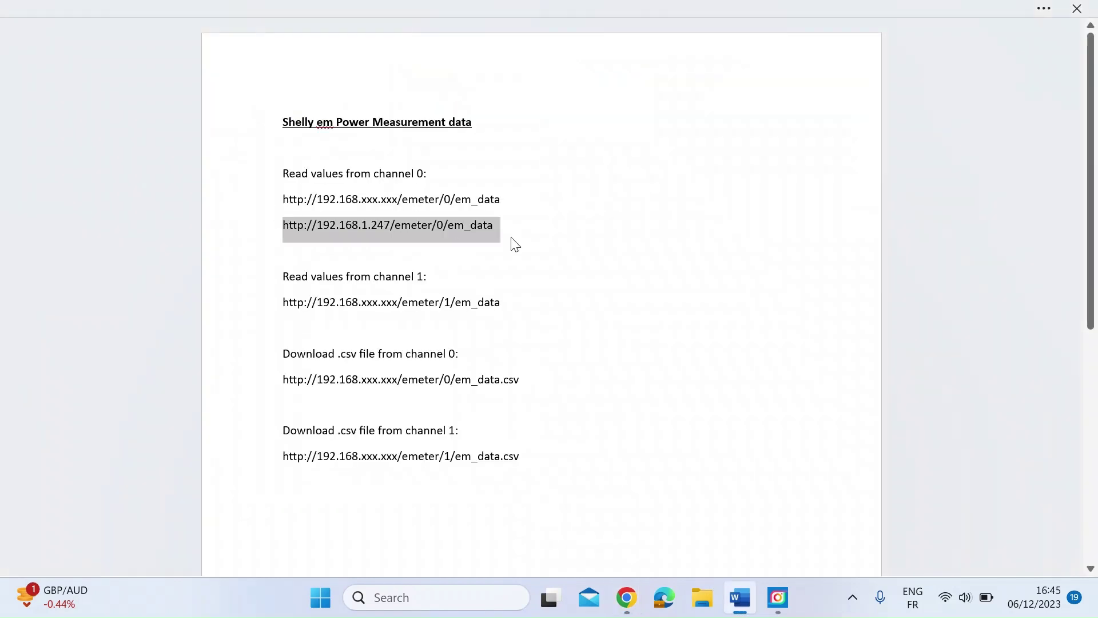
{"action": "left_click", "coordinate": [461, 277]}
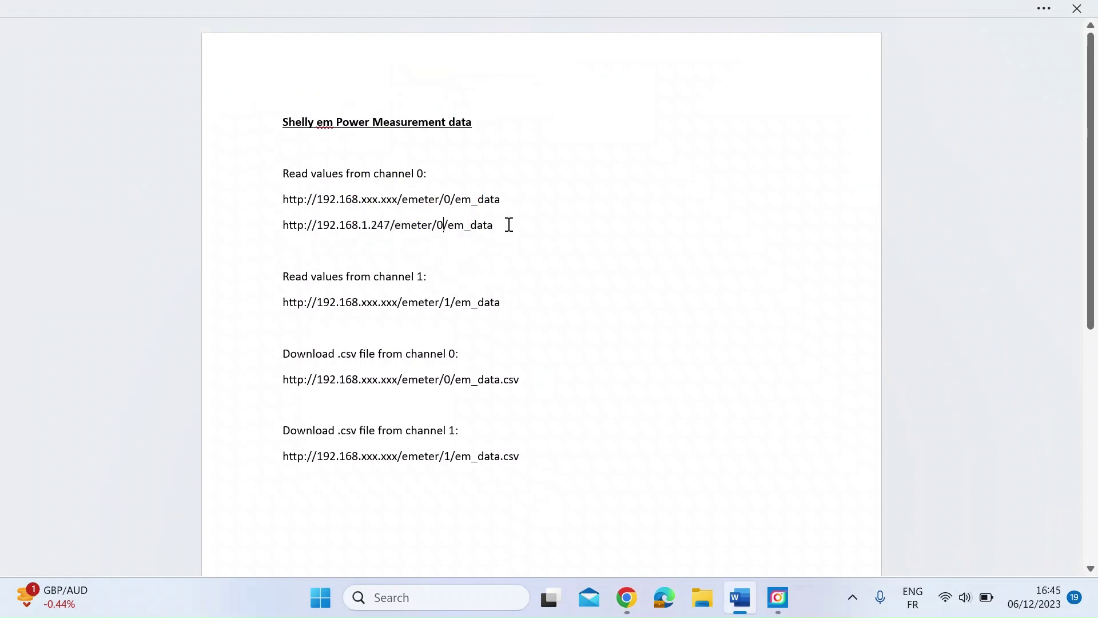
{"action": "key", "text": "BackSpace"}
{"action": "type", "text": "1"}
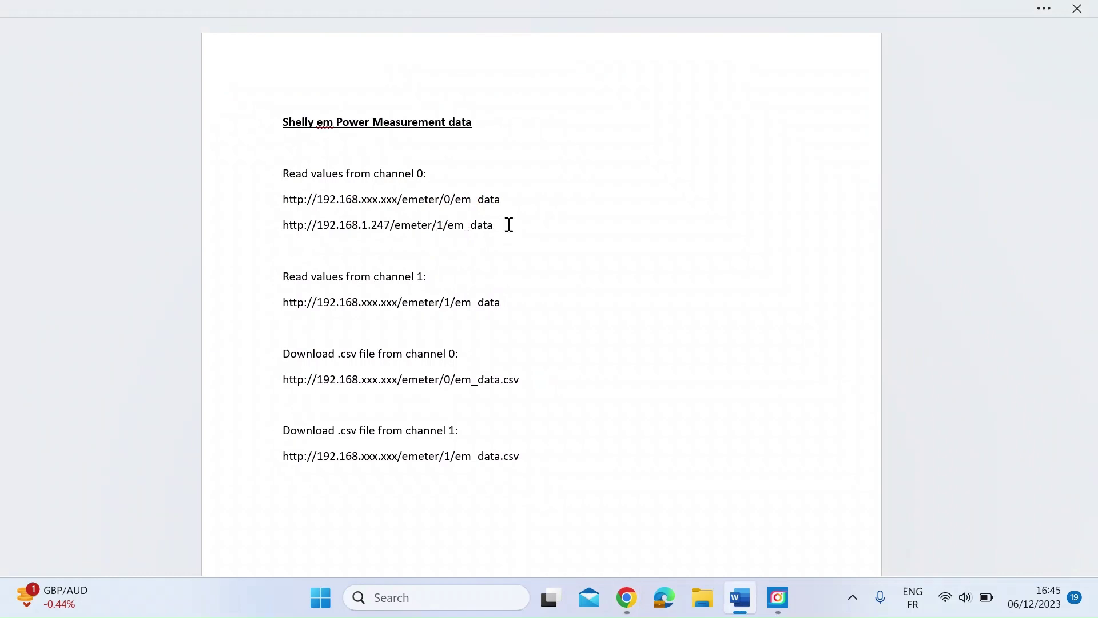
{"action": "left_click_drag", "start_coordinate": [281, 229], "coordinate": [507, 236]}
{"action": "key", "text": "ctrl+c"}
{"action": "key", "text": "alt+Tab"}
{"action": "left_click", "coordinate": [205, 56]}
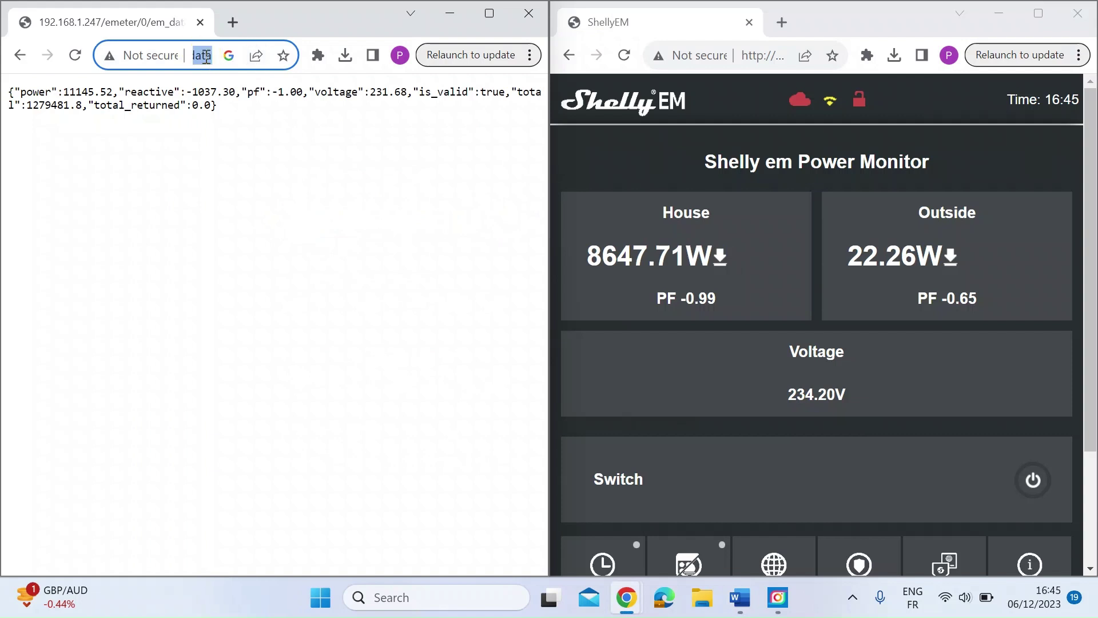
Step: Load the emeter/1/em_data address and highlight the power value 22.16
{"action": "key", "text": "ctrl+v"}
{"action": "key", "text": "Return"}
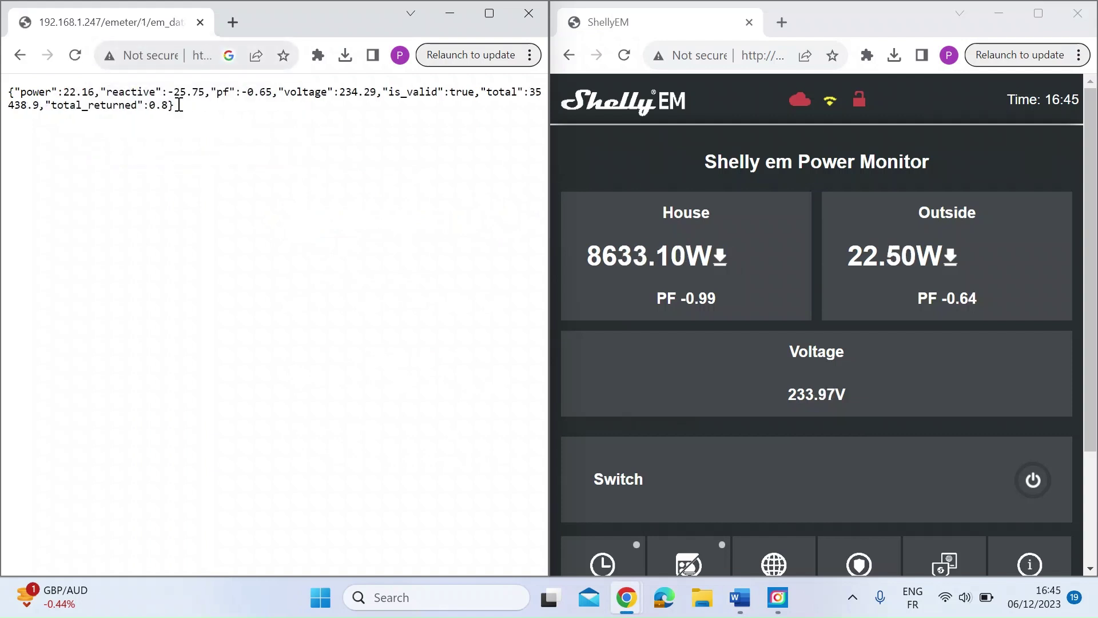
{"action": "left_click", "coordinate": [64, 94]}
{"action": "left_click_drag", "start_coordinate": [64, 94], "coordinate": [75, 94]}
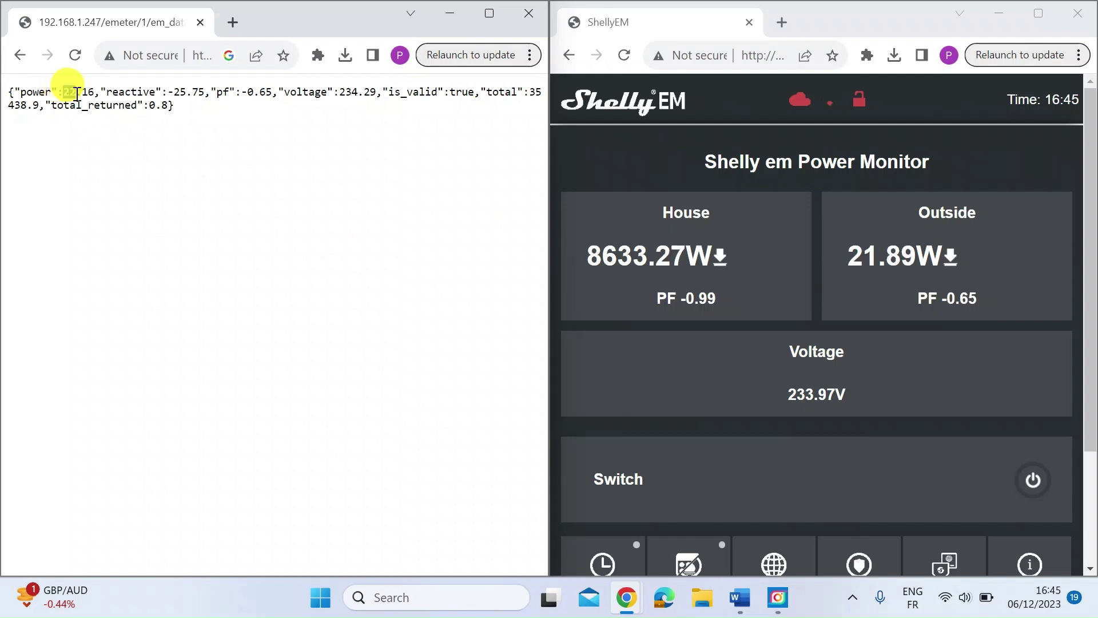
Step: Highlight the channel 1 voltage 234.29, the total energy, and the whole JSON reading
{"action": "left_click", "coordinate": [872, 264]}
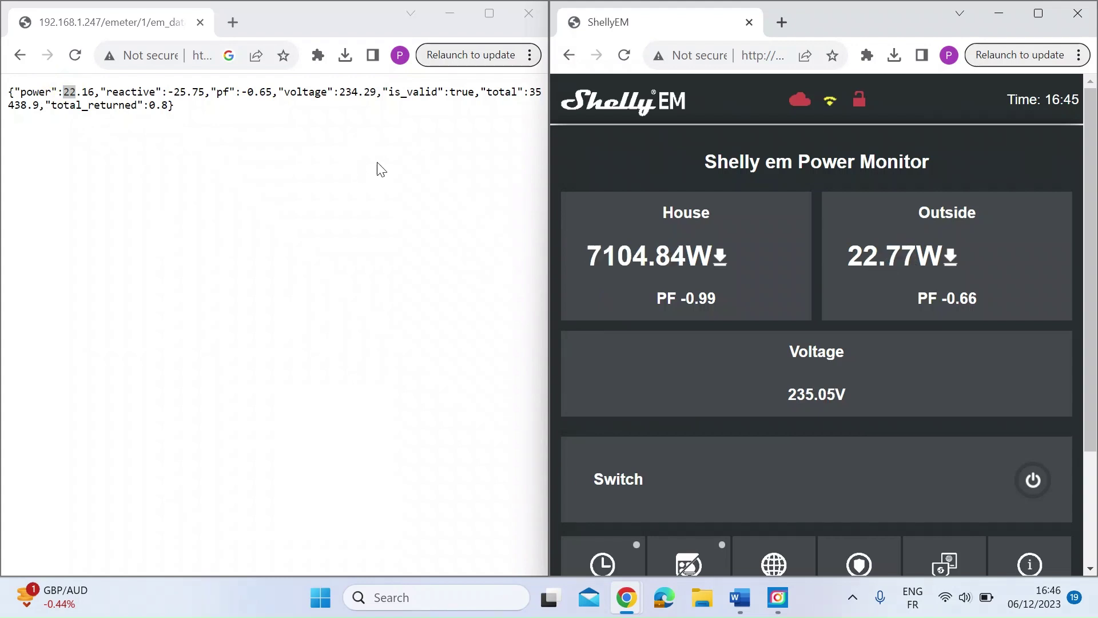
{"action": "left_click_drag", "start_coordinate": [338, 93], "coordinate": [369, 100]}
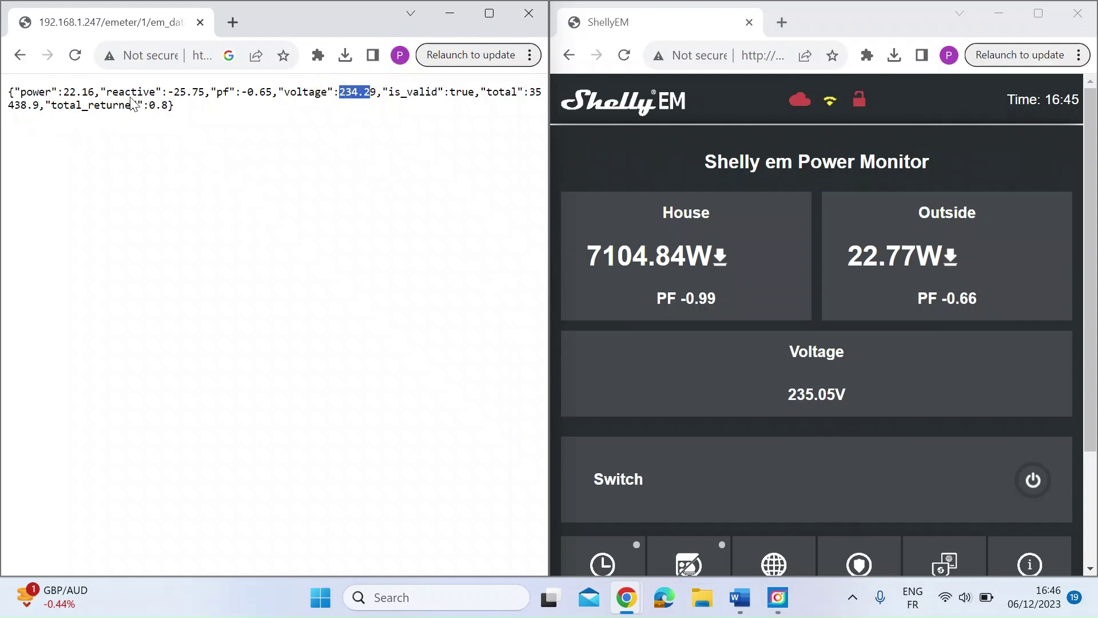
{"action": "left_click_drag", "start_coordinate": [485, 93], "coordinate": [42, 109]}
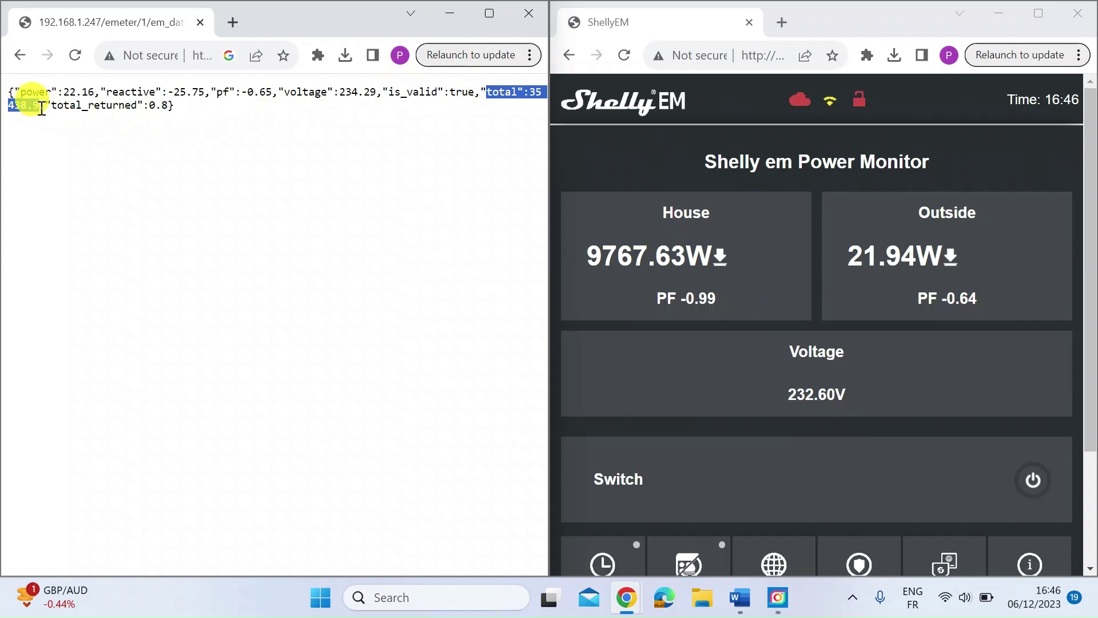
{"action": "left_click", "coordinate": [177, 181]}
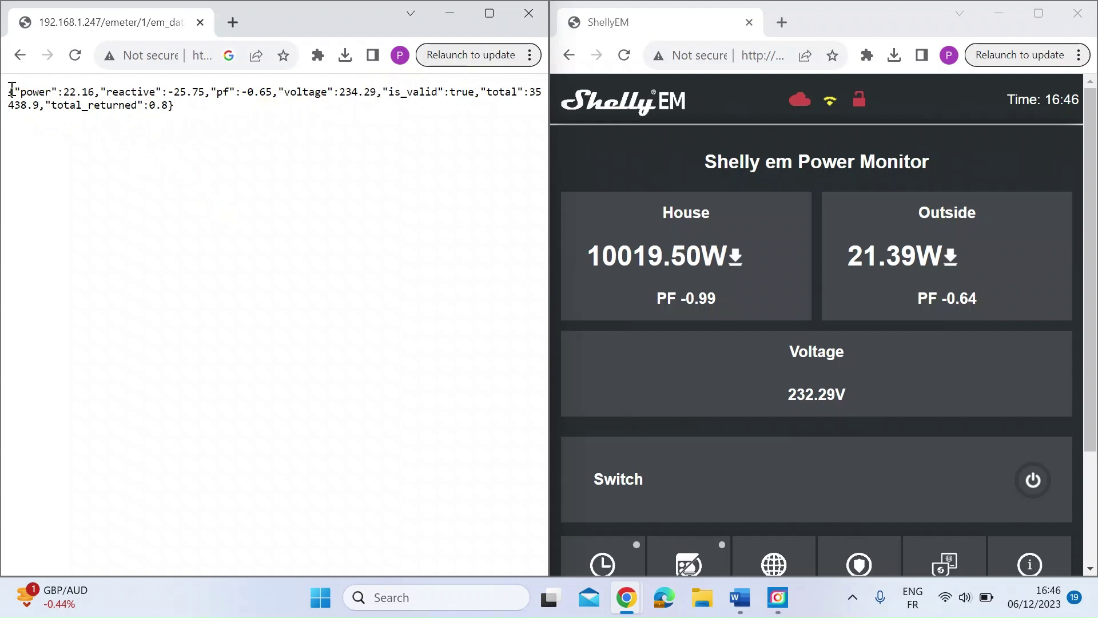
{"action": "left_click_drag", "start_coordinate": [9, 90], "coordinate": [94, 97]}
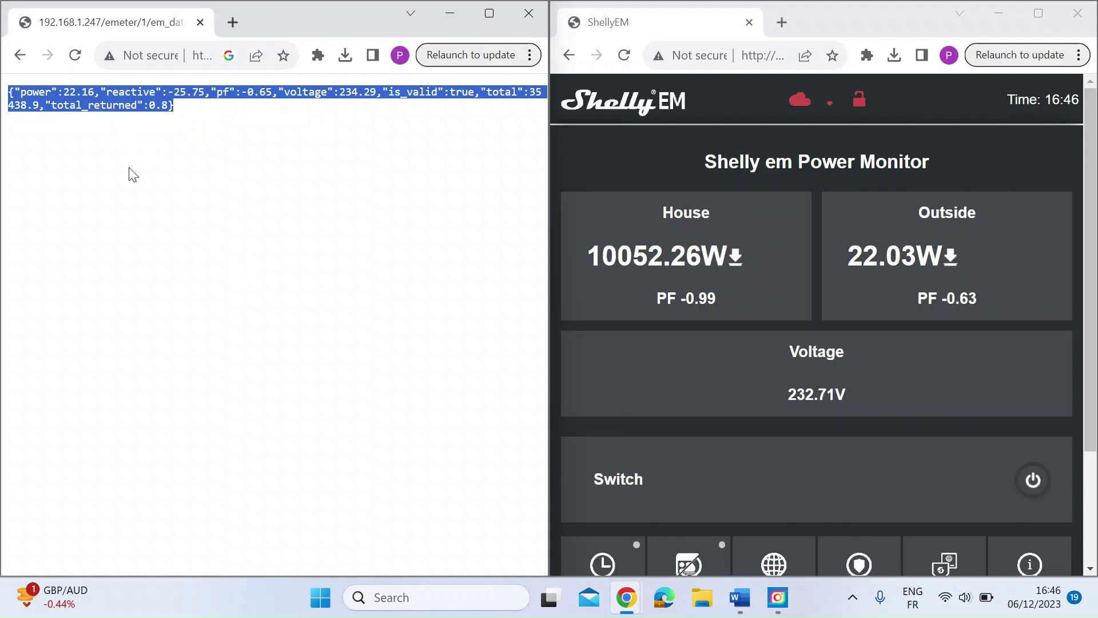
{"action": "left_click", "coordinate": [160, 144]}
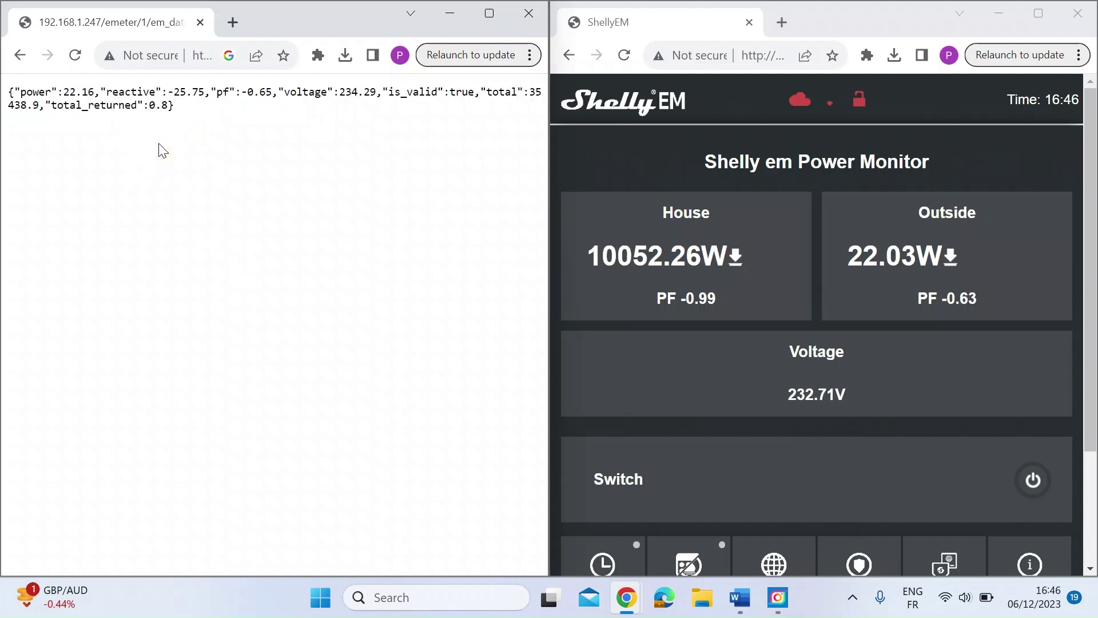